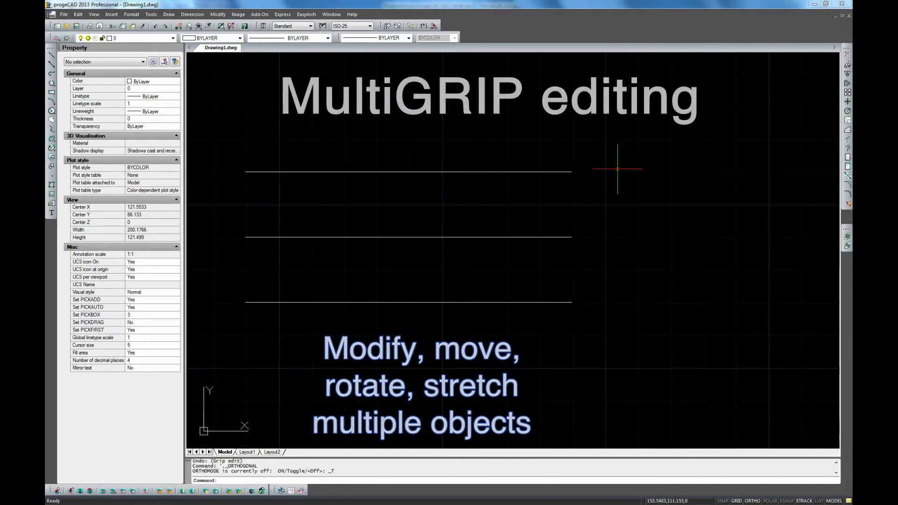
Step: Grip-stretch the right ends of all three horizontal lines together to about 145 units long
{"action": "left_click", "coordinate": [617, 144]}
{"action": "left_click", "coordinate": [543, 329]}
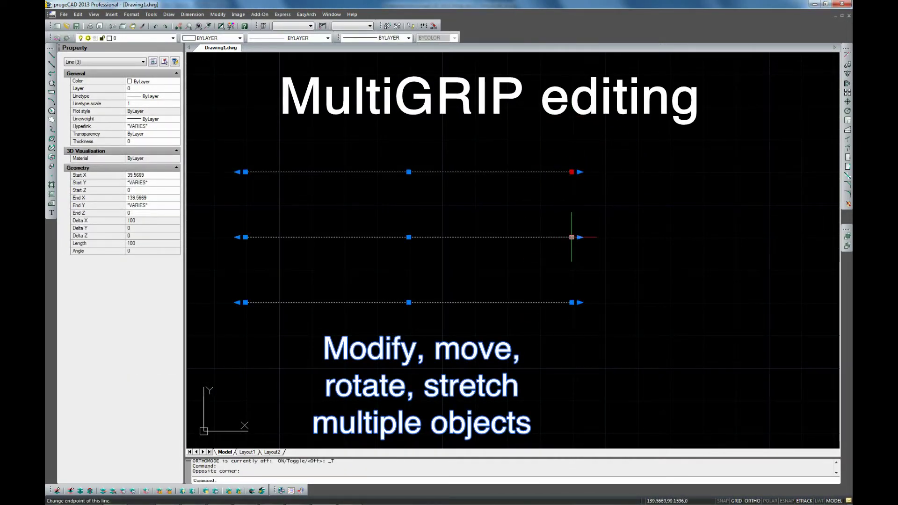
{"action": "left_click", "coordinate": [572, 302], "text": "shift"}
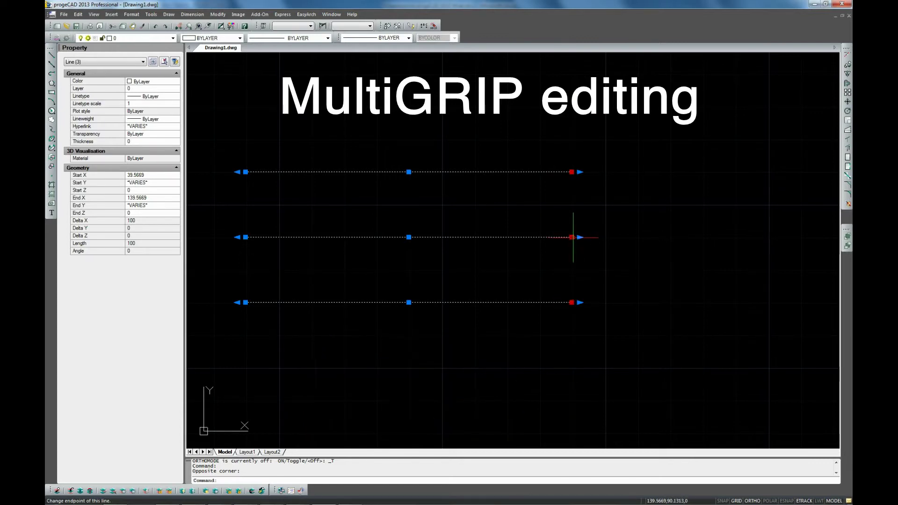
{"action": "left_click", "coordinate": [571, 237]}
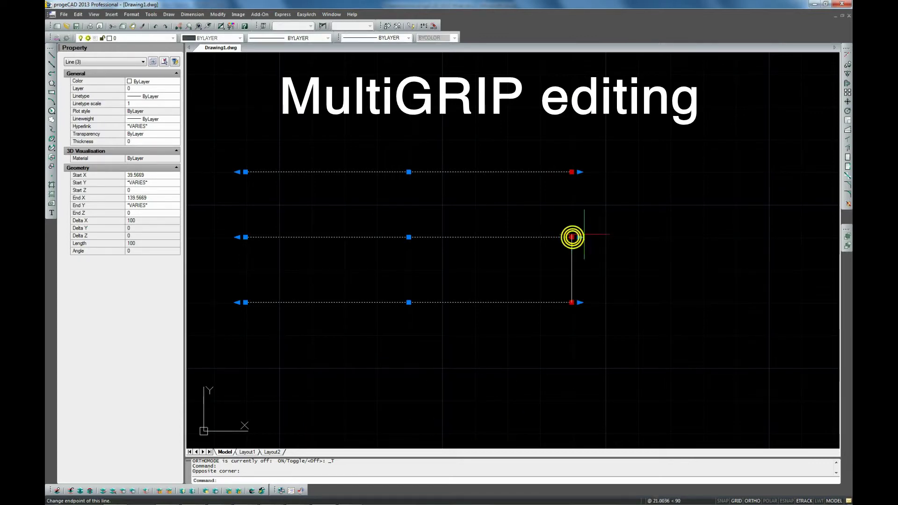
{"action": "left_click", "coordinate": [720, 231]}
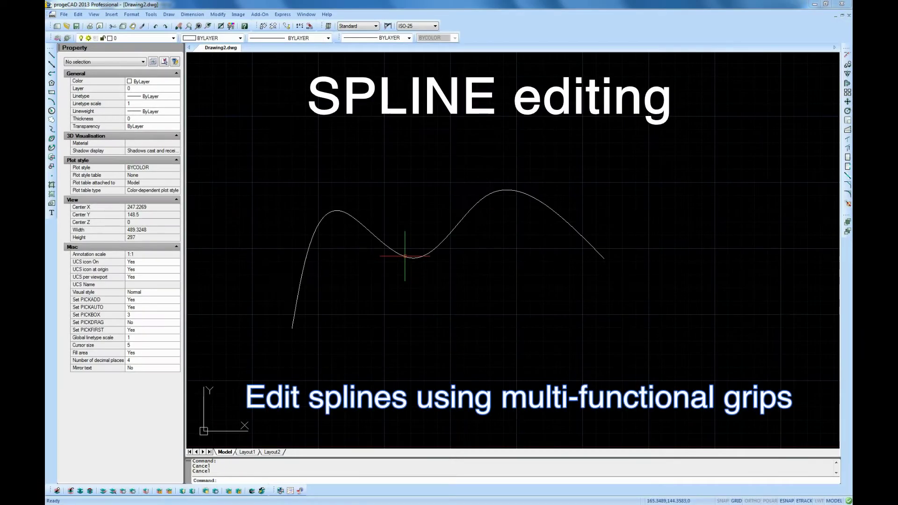
Step: Drag the spline's middle grip lower and its upper grip up and to the left
{"action": "left_click", "coordinate": [405, 256]}
{"action": "left_click", "coordinate": [411, 257]}
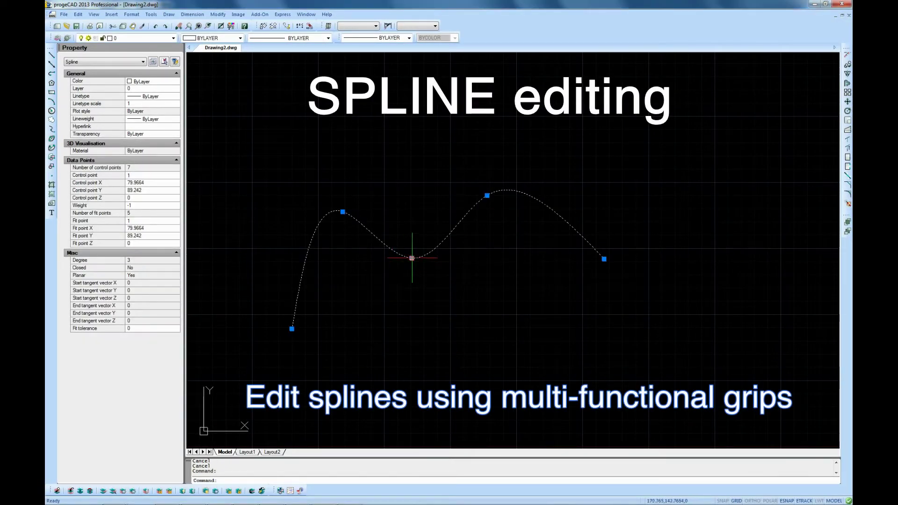
{"action": "left_click", "coordinate": [422, 295]}
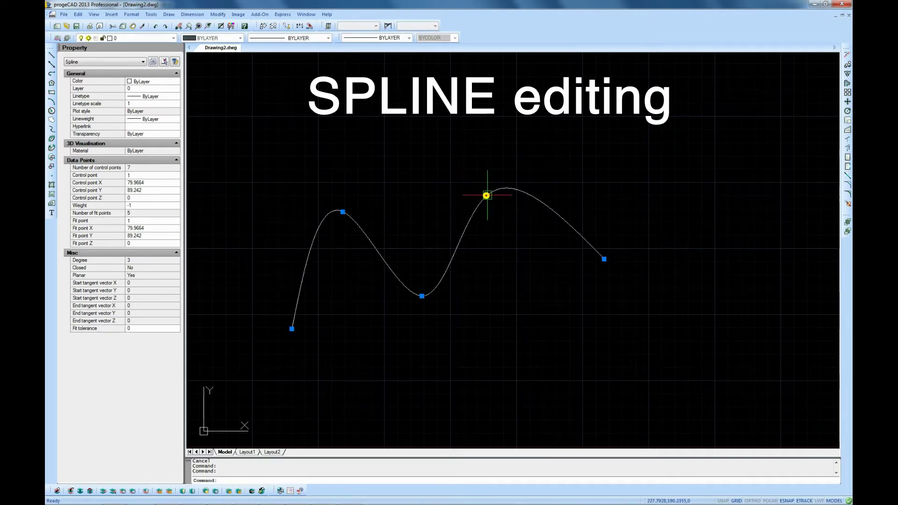
{"action": "left_click", "coordinate": [487, 195]}
{"action": "left_click", "coordinate": [468, 157]}
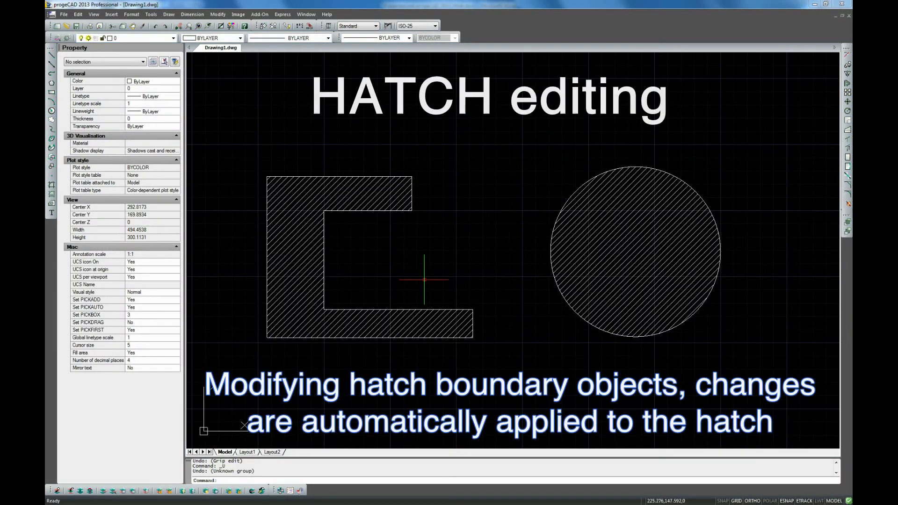
Step: Move the outline's inner bottom corner and top-right corner grips to the right, slanting both edges
{"action": "left_click", "coordinate": [408, 309]}
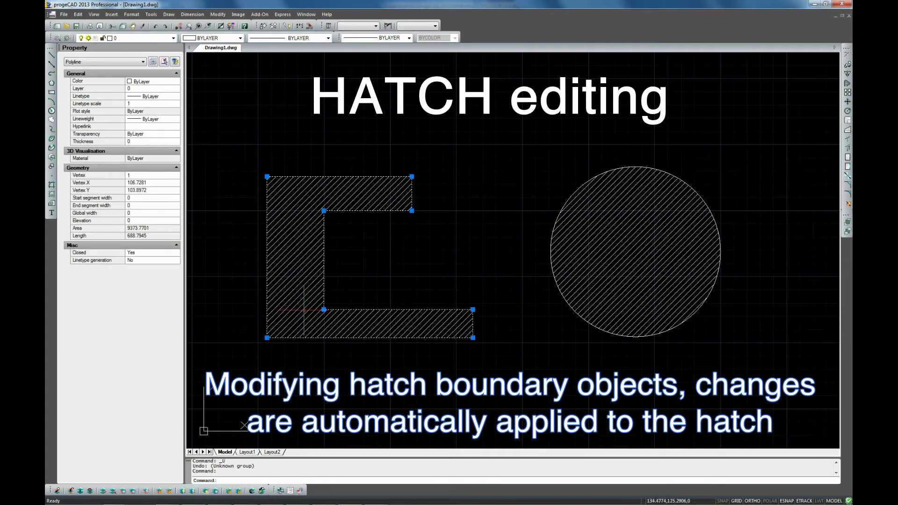
{"action": "left_click", "coordinate": [324, 309]}
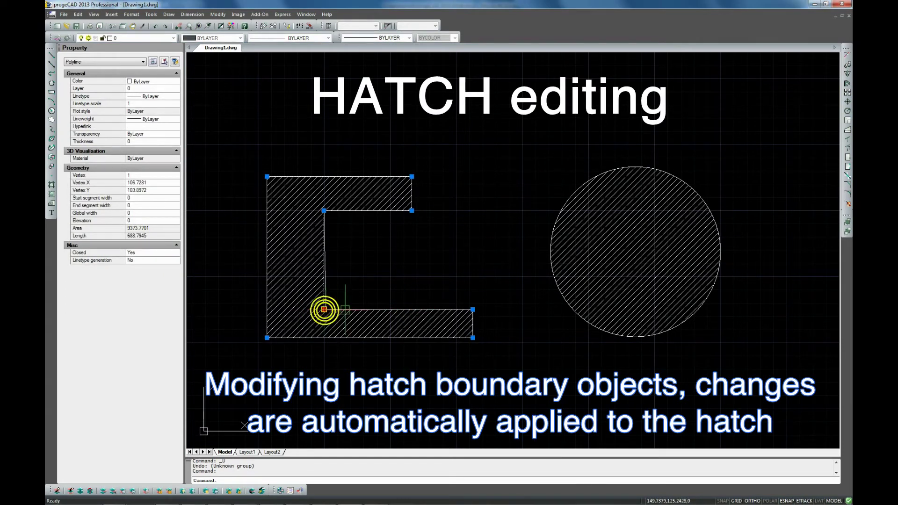
{"action": "left_click", "coordinate": [398, 309]}
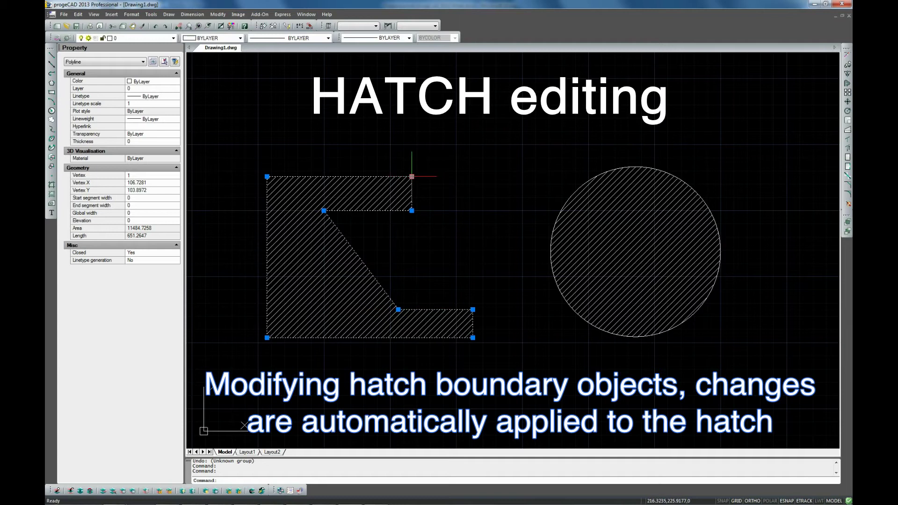
{"action": "left_click", "coordinate": [411, 176]}
{"action": "left_click", "coordinate": [457, 177]}
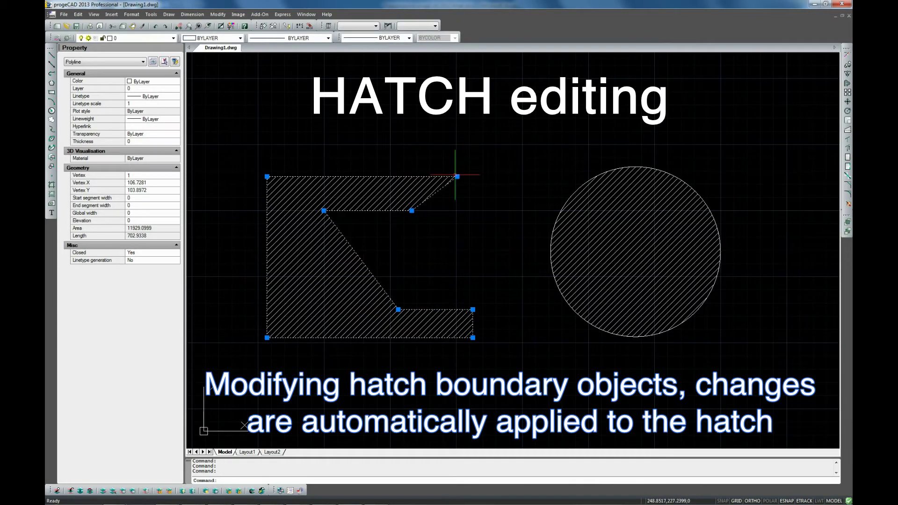
{"action": "key", "text": "Escape"}
{"action": "key", "text": "Escape"}
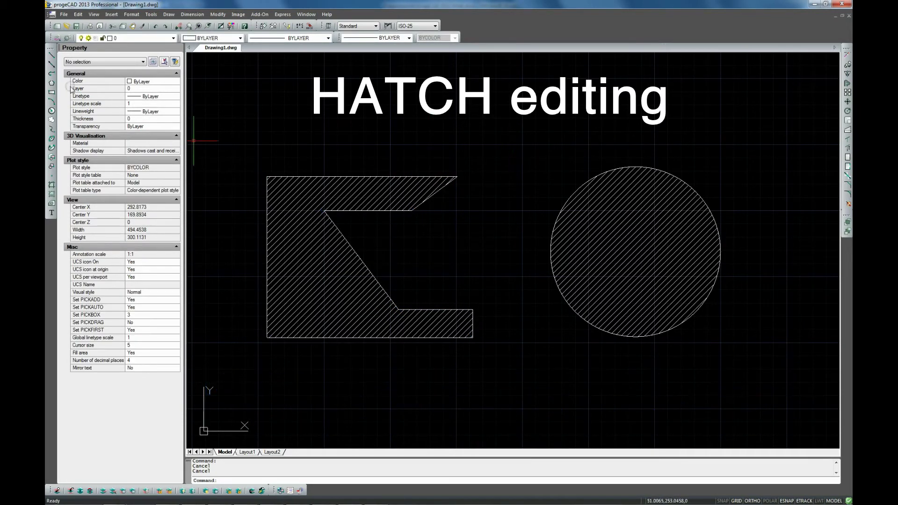
Step: Draw a horizontal line straight across the circle
{"action": "left_click", "coordinate": [51, 54]}
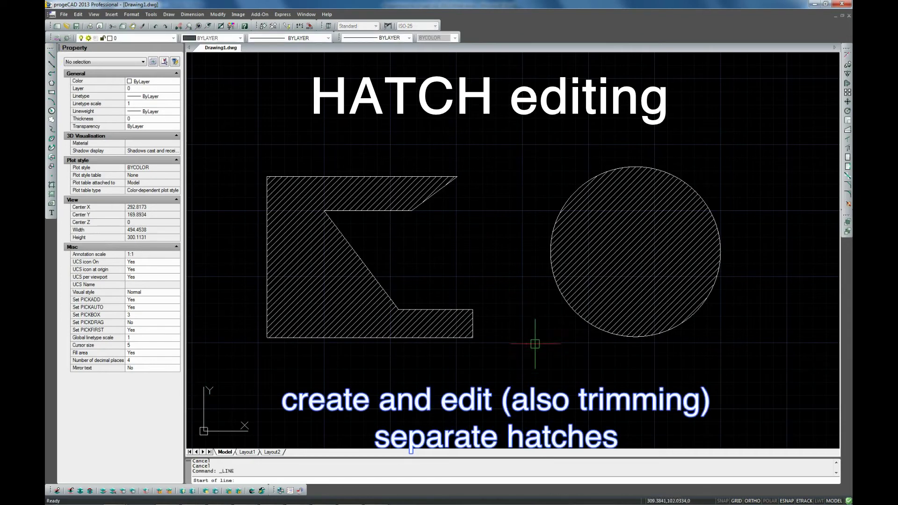
{"action": "left_click", "coordinate": [531, 311]}
{"action": "left_click", "coordinate": [746, 304]}
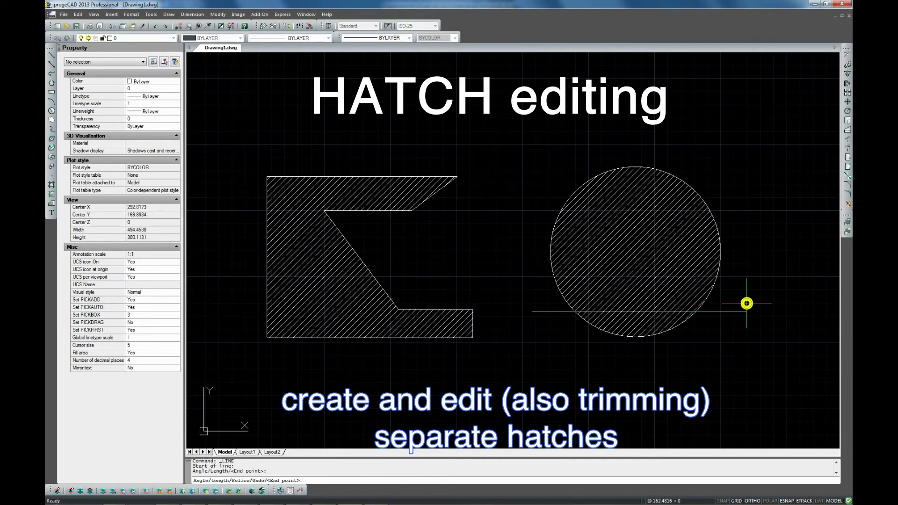
{"action": "key", "text": "Return"}
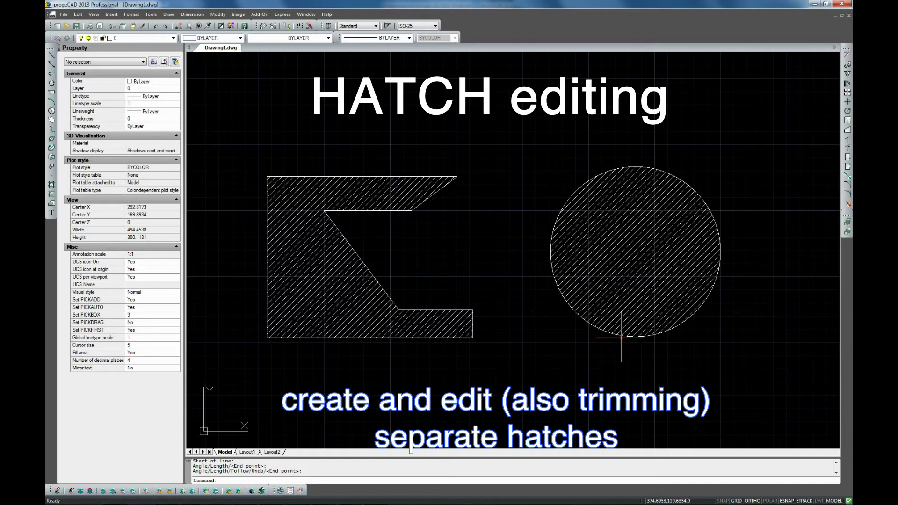
Step: Redefine the circle's hatch boundary by picking only the area above the new line
{"action": "double_click", "coordinate": [618, 248]}
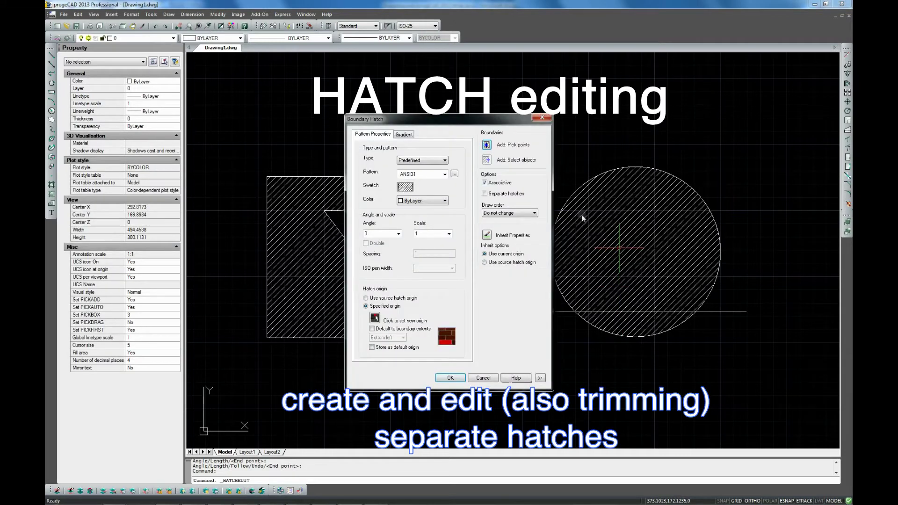
{"action": "left_click", "coordinate": [487, 145]}
{"action": "left_click", "coordinate": [622, 258]}
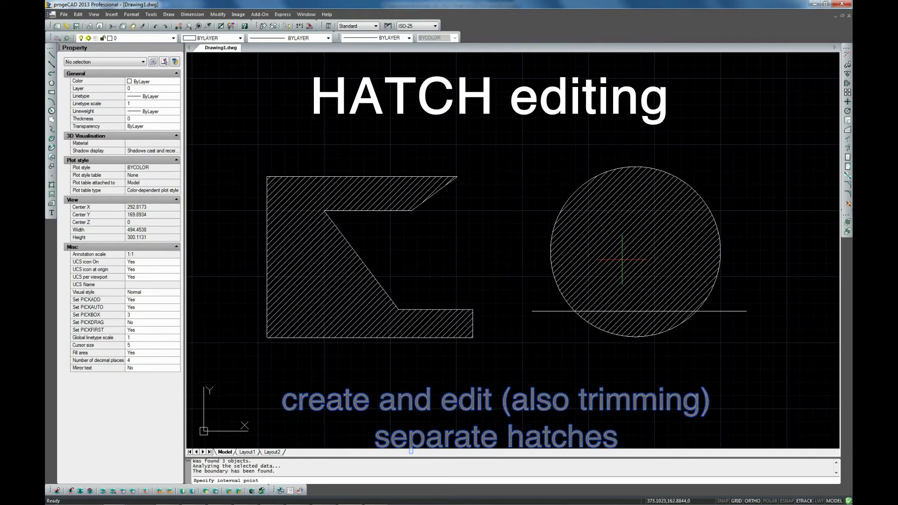
{"action": "key", "text": "Return"}
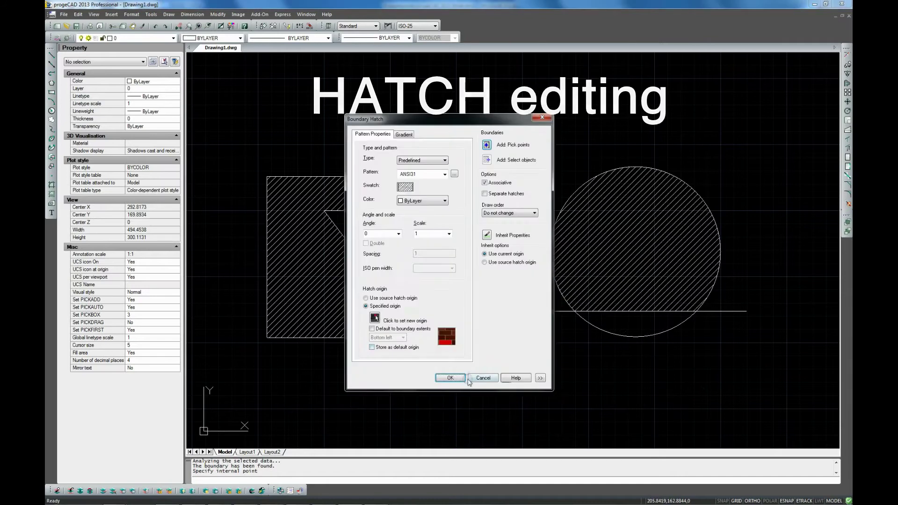
{"action": "left_click", "coordinate": [457, 373]}
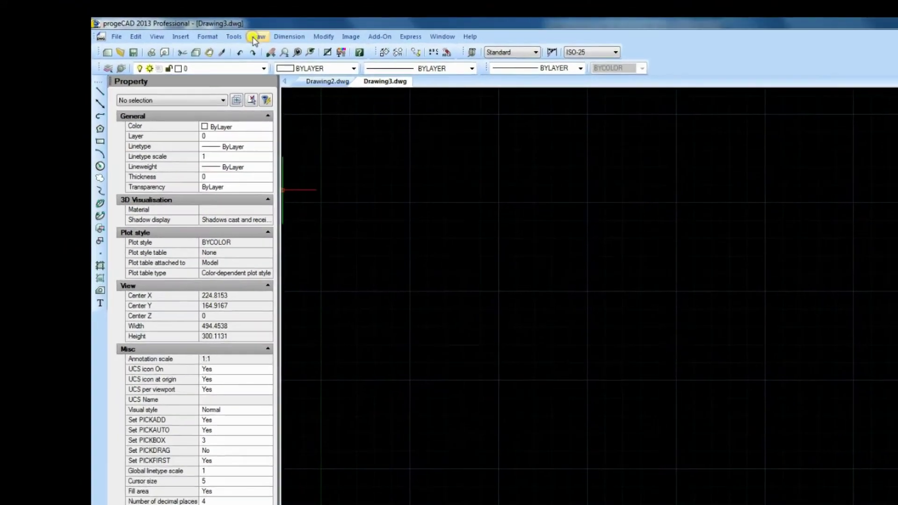
Step: Draw a multiline from the lower left, running right, up, then back left
{"action": "left_click", "coordinate": [168, 14]}
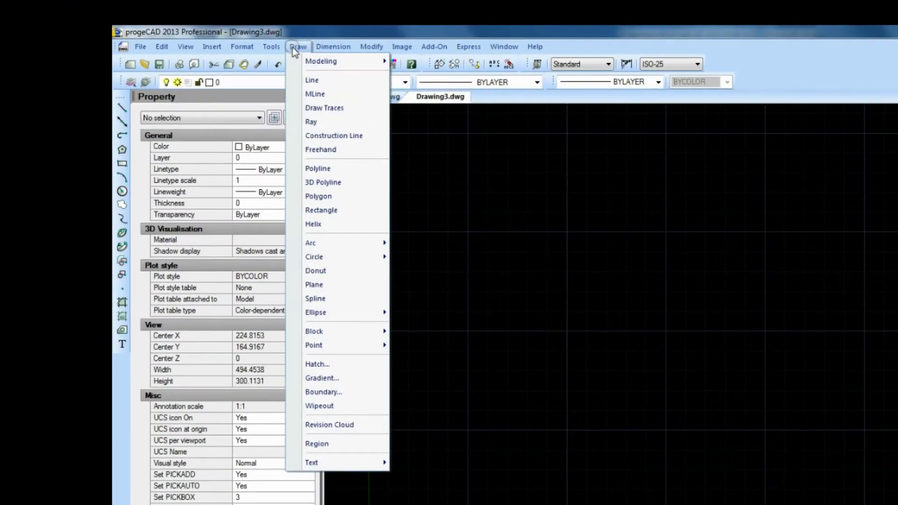
{"action": "left_click", "coordinate": [315, 93]}
{"action": "left_click", "coordinate": [311, 332]}
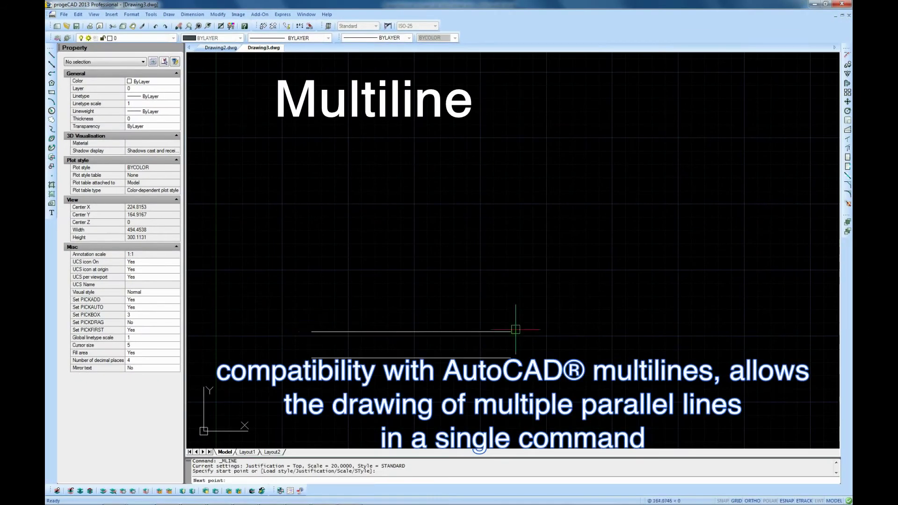
{"action": "left_click", "coordinate": [654, 331]}
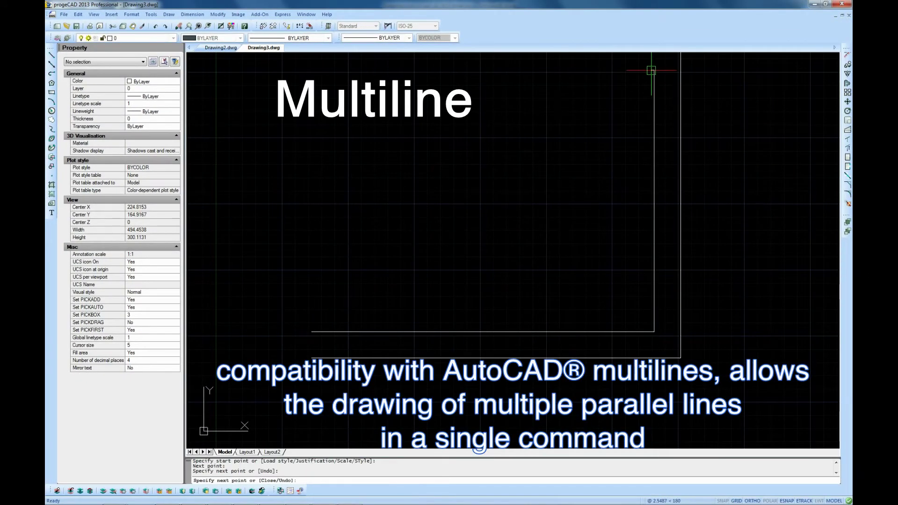
{"action": "left_click", "coordinate": [651, 70]}
{"action": "scroll", "coordinate": [651, 70], "scroll_direction": "down", "scroll_amount": 2}
{"action": "left_click", "coordinate": [522, 212]}
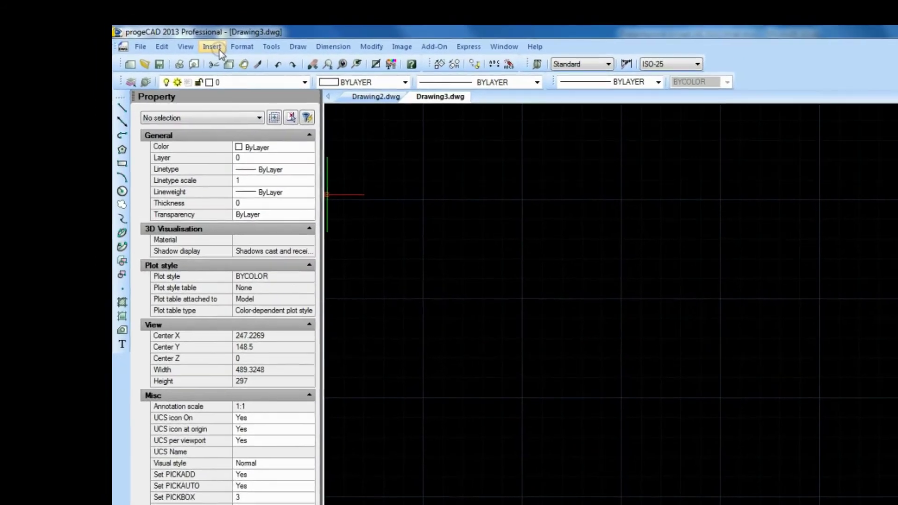
Step: Attach the map PDF as an underlay at default scale and rotation, then zoom in
{"action": "left_click", "coordinate": [115, 15]}
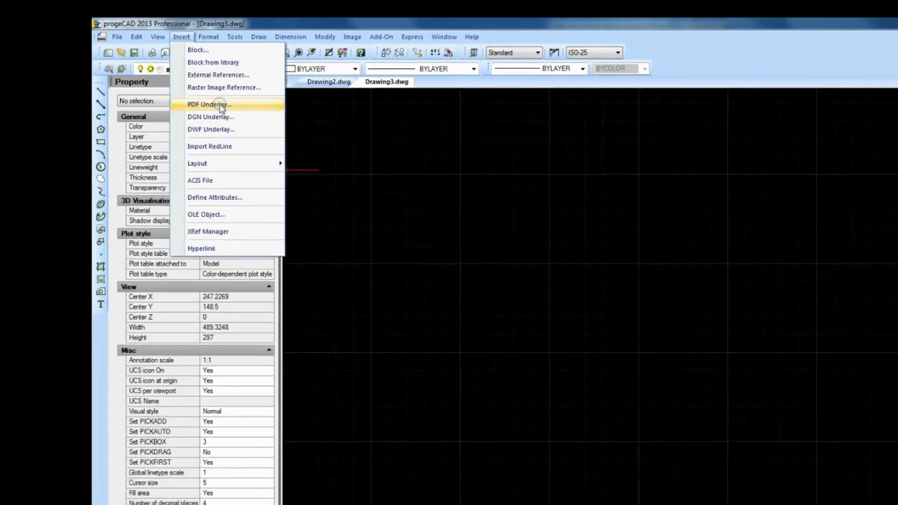
{"action": "left_click", "coordinate": [243, 122]}
{"action": "left_click", "coordinate": [651, 324]}
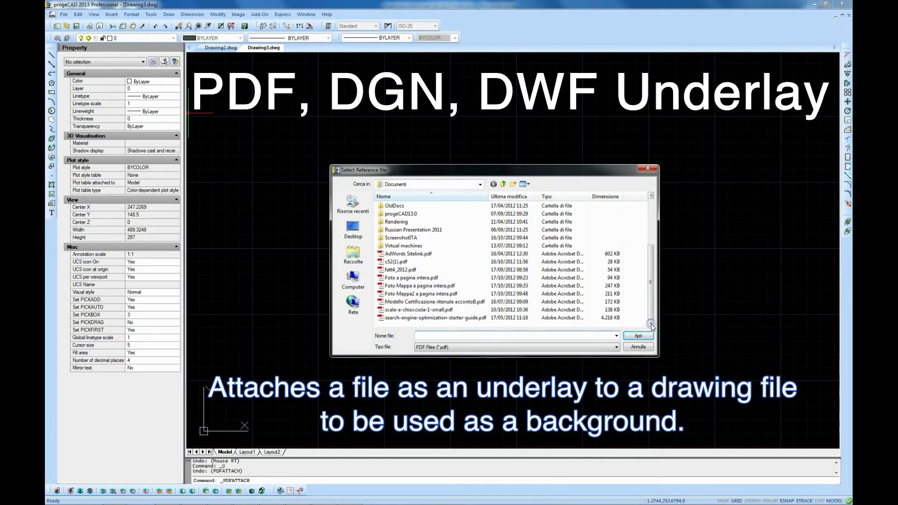
{"action": "double_click", "coordinate": [421, 294]}
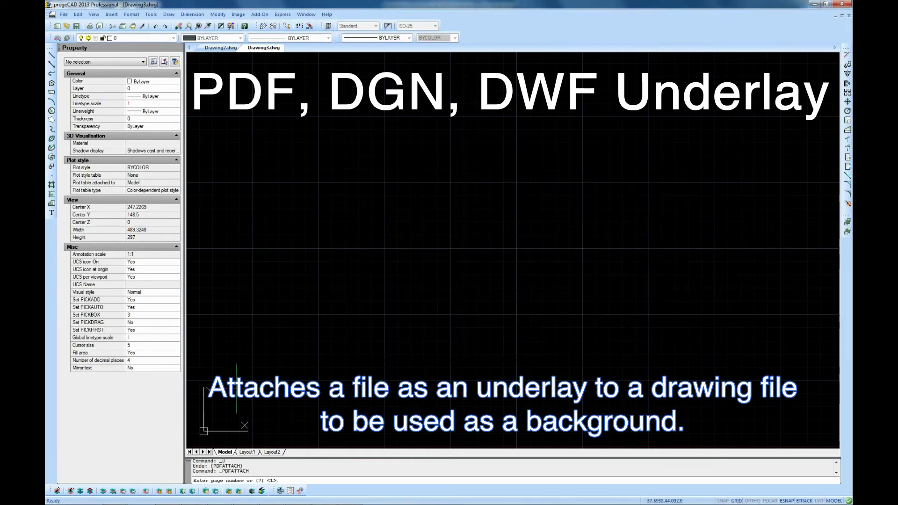
{"action": "left_click", "coordinate": [236, 389]}
{"action": "key", "text": "Return"}
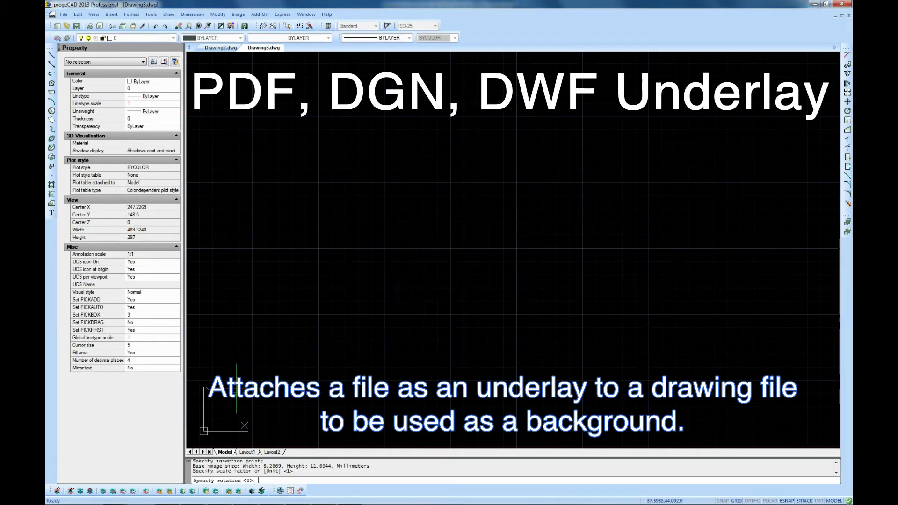
{"action": "key", "text": "Return"}
{"action": "scroll", "coordinate": [236, 389], "scroll_direction": "up", "scroll_amount": 2}
{"action": "scroll", "coordinate": [236, 389], "scroll_direction": "up", "scroll_amount": 3}
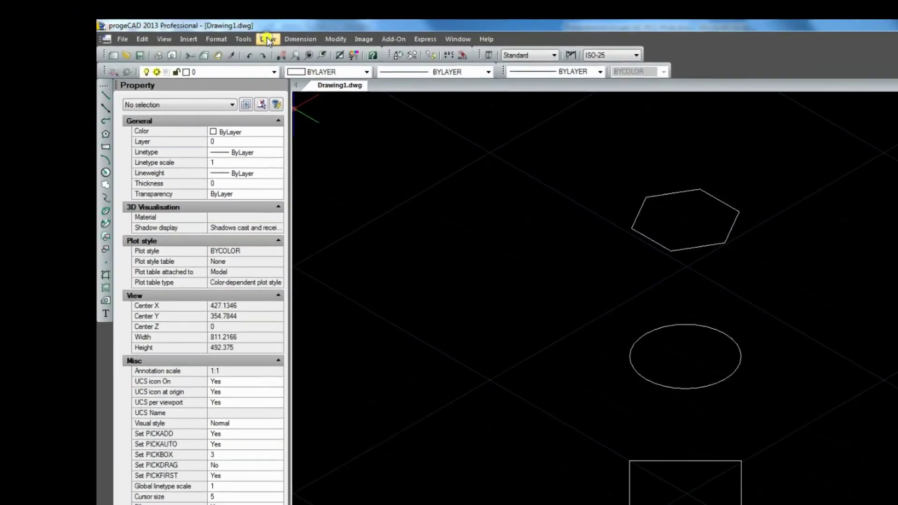
Step: Loft a solid through the rectangle, circle and hexagon cross sections with default options
{"action": "left_click", "coordinate": [169, 14]}
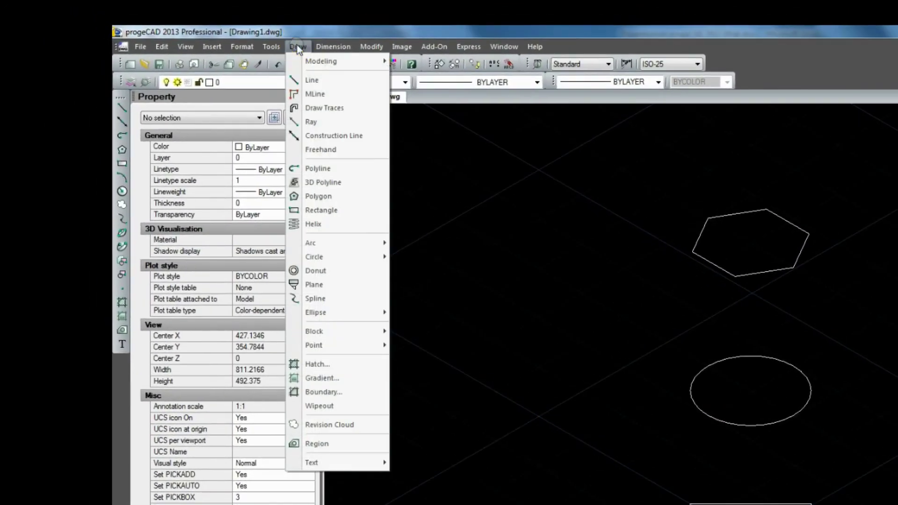
{"action": "mouse_move", "coordinate": [180, 22]}
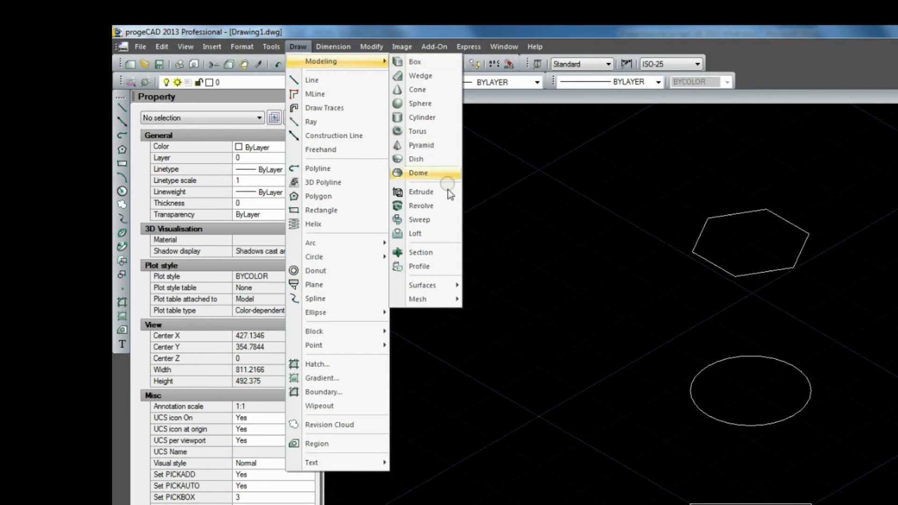
{"action": "left_click", "coordinate": [430, 235]}
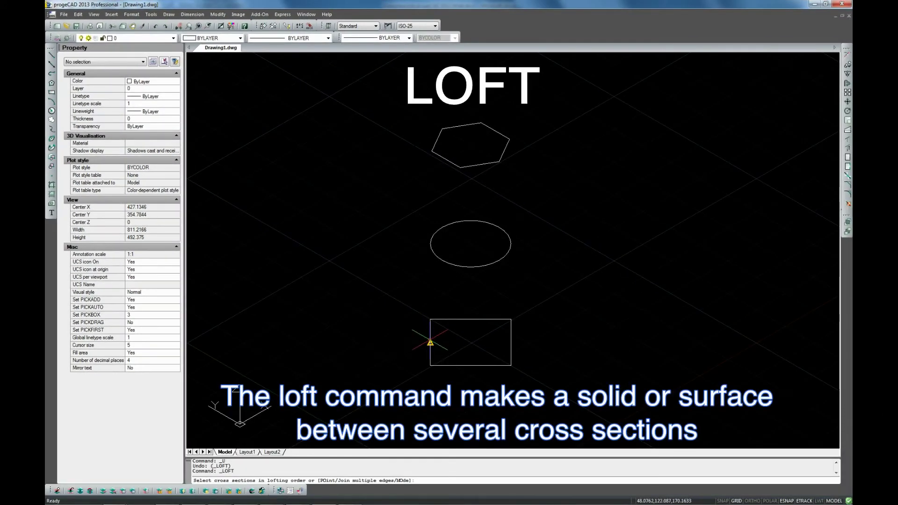
{"action": "left_click", "coordinate": [430, 345]}
{"action": "left_click", "coordinate": [427, 240]}
{"action": "left_click", "coordinate": [430, 148]}
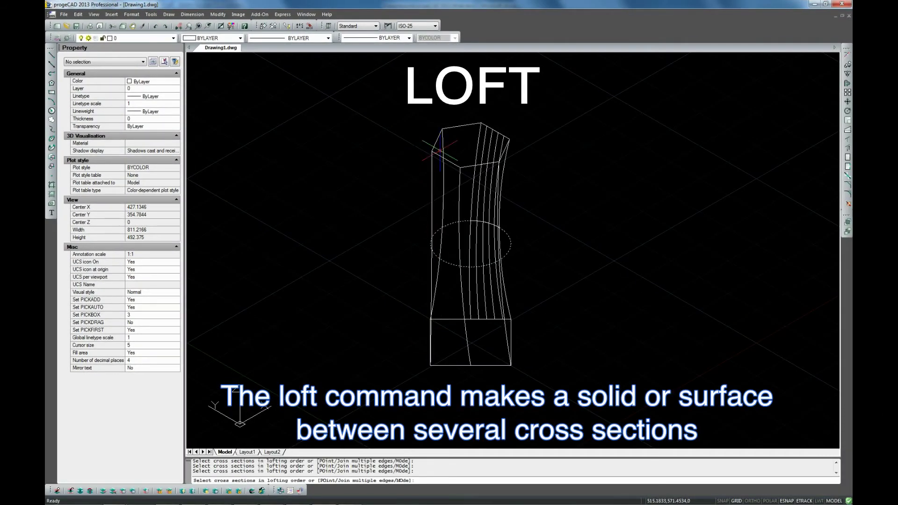
{"action": "key", "text": "Return"}
{"action": "key", "text": "Return"}
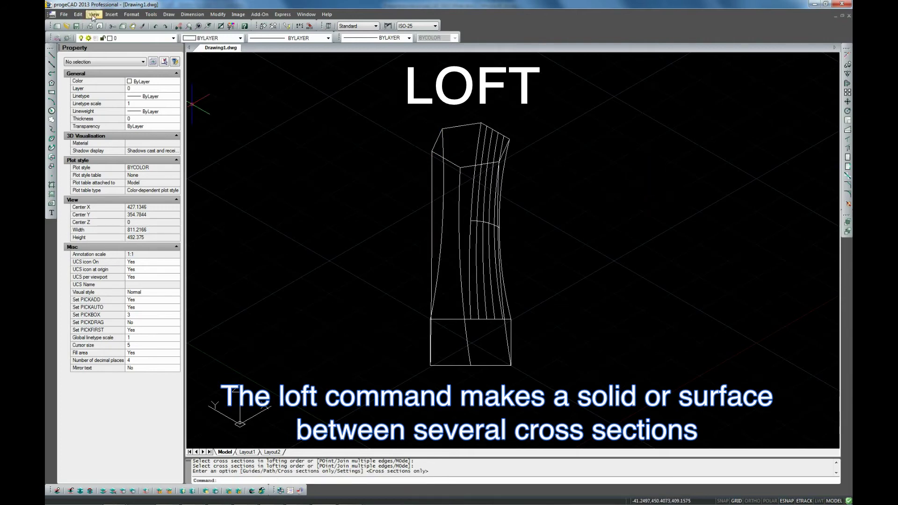
Step: Switch to the Conceptual visual style and orbit around the lofted solid
{"action": "left_click", "coordinate": [94, 14]}
{"action": "mouse_move", "coordinate": [126, 138]}
{"action": "left_click", "coordinate": [187, 179]}
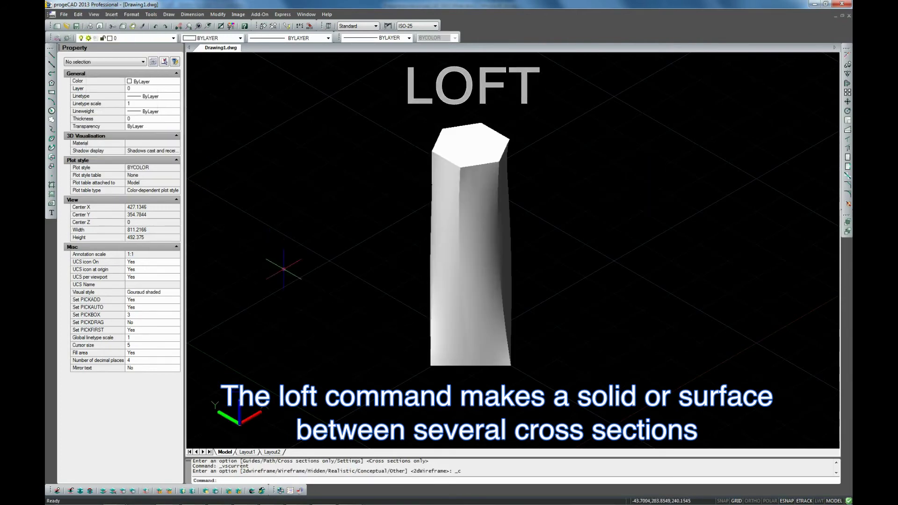
{"action": "middle_click_drag", "start_coordinate": [295, 270], "coordinate": [466, 217], "text": "shift"}
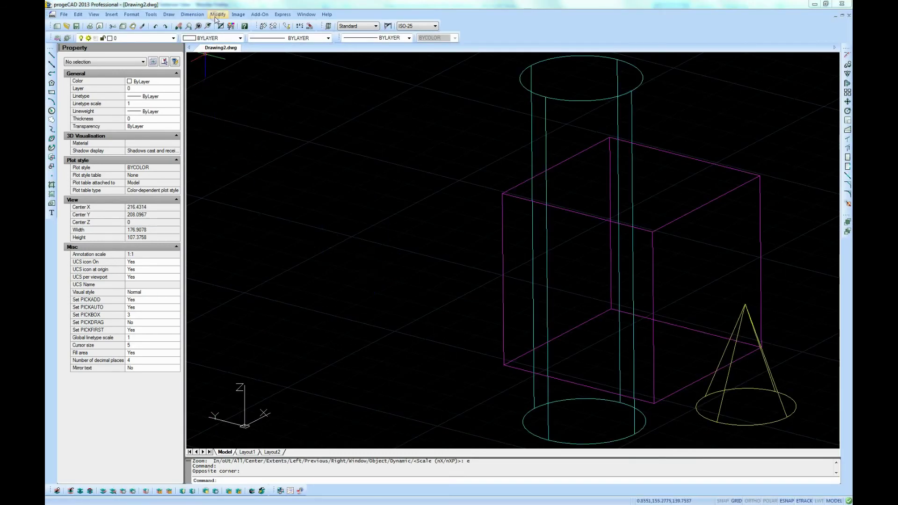
Step: Create a hidden-line flatshot block of the cylinder, box and cone
{"action": "left_click", "coordinate": [217, 15]}
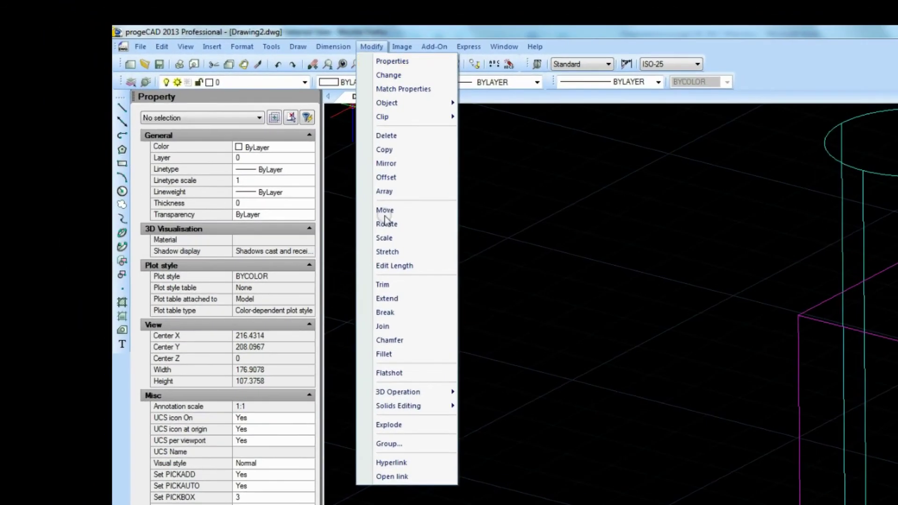
{"action": "left_click", "coordinate": [389, 374]}
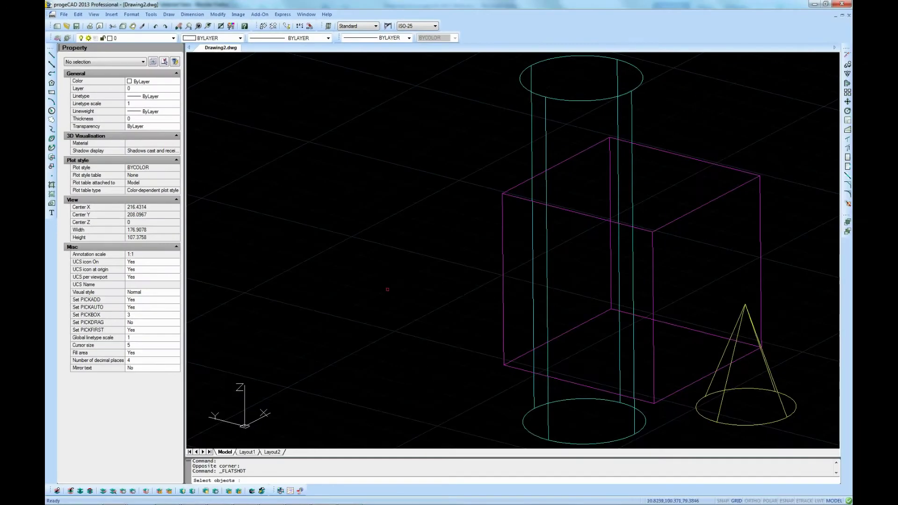
{"action": "left_click", "coordinate": [761, 124]}
{"action": "left_click", "coordinate": [472, 394]}
{"action": "key", "text": "Return"}
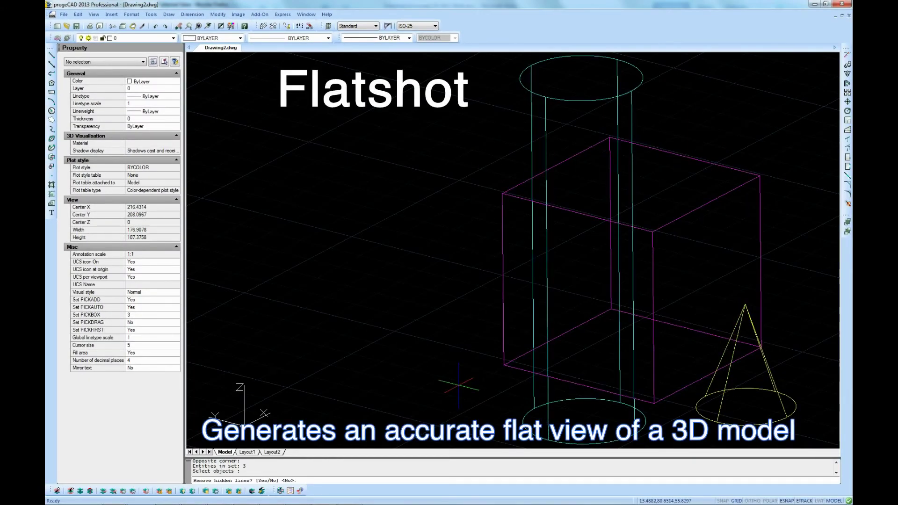
{"action": "type", "text": "y"}
{"action": "key", "text": "Return"}
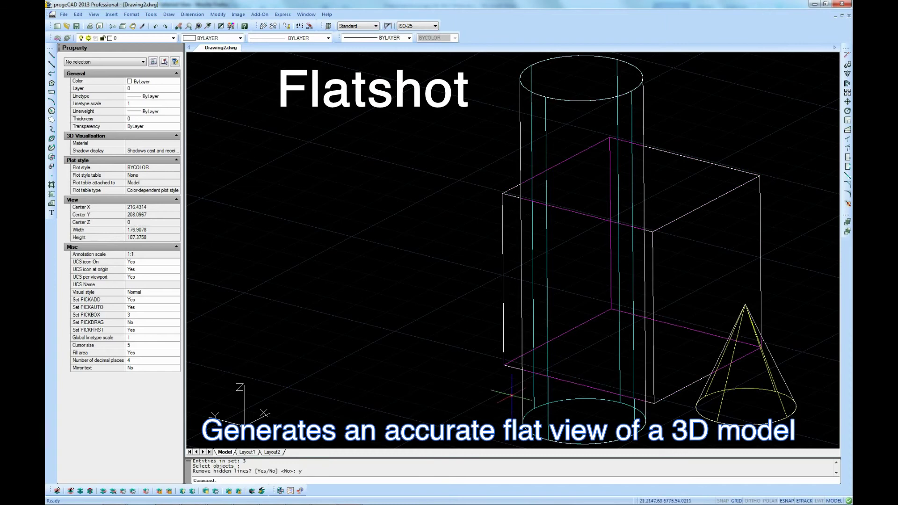
{"action": "left_click", "coordinate": [507, 365]}
Step: Move the flatshot block left of the original solids, then orbit the view
{"action": "left_click", "coordinate": [847, 101]}
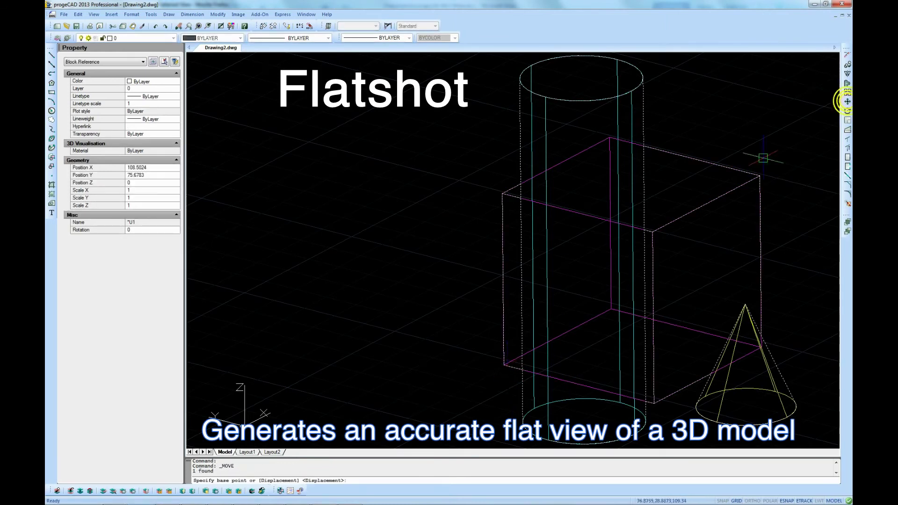
{"action": "left_click", "coordinate": [487, 369]}
{"action": "scroll", "coordinate": [362, 308], "scroll_direction": "down", "scroll_amount": 4}
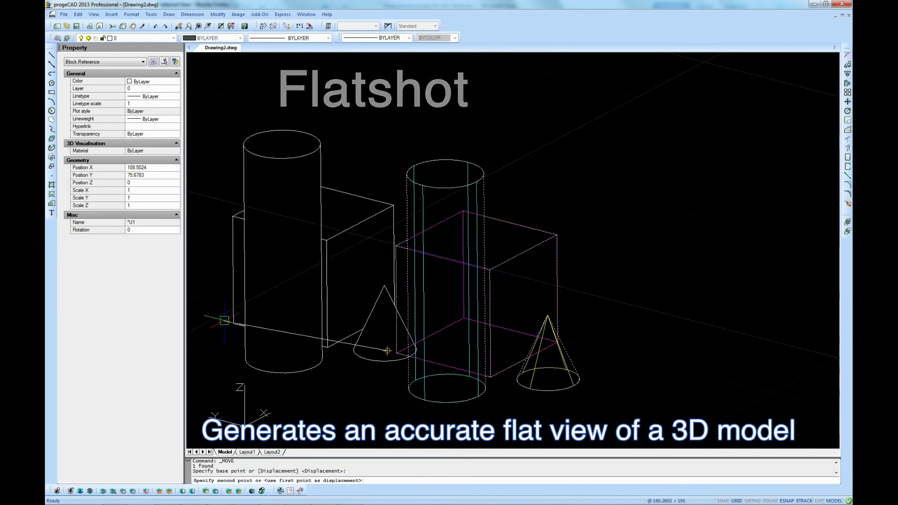
{"action": "left_click", "coordinate": [363, 308]}
{"action": "left_click", "coordinate": [427, 361]}
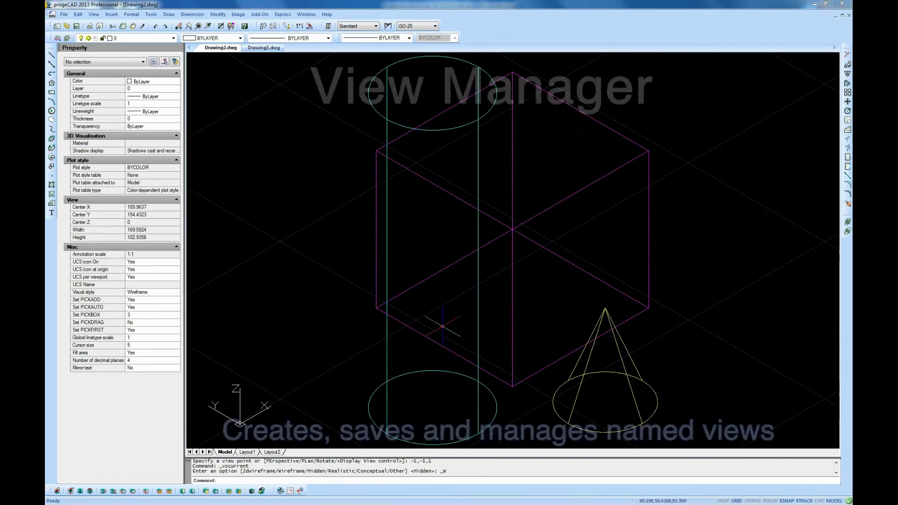
{"action": "left_click_drag", "start_coordinate": [403, 116], "coordinate": [441, 197]}
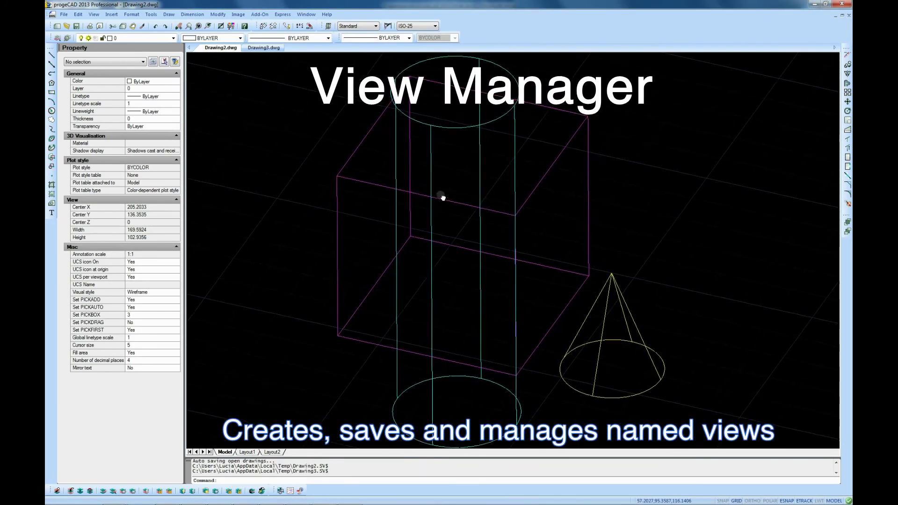
Step: Create named view 'one' with the Hidden visual style and set it as the current view
{"action": "left_click", "coordinate": [94, 15]}
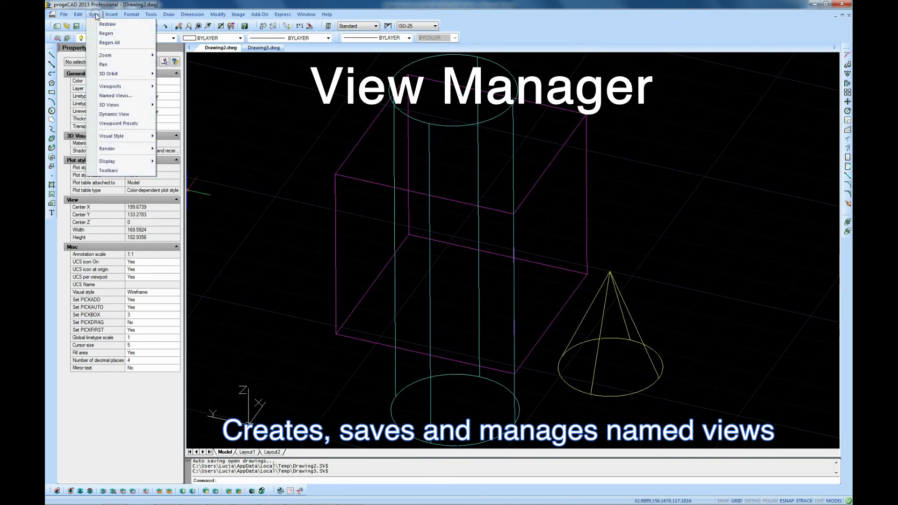
{"action": "left_click", "coordinate": [115, 96]}
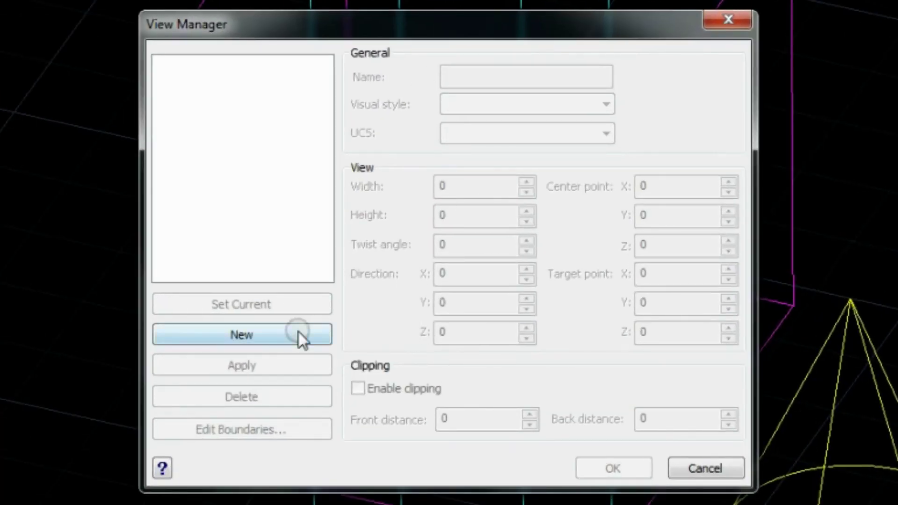
{"action": "left_click", "coordinate": [299, 332]}
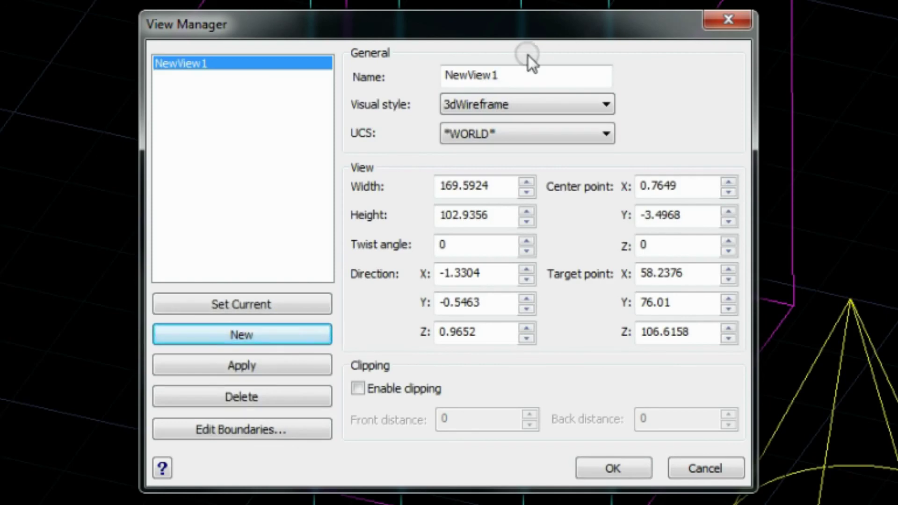
{"action": "left_click", "coordinate": [224, 83]}
{"action": "type", "text": "one"}
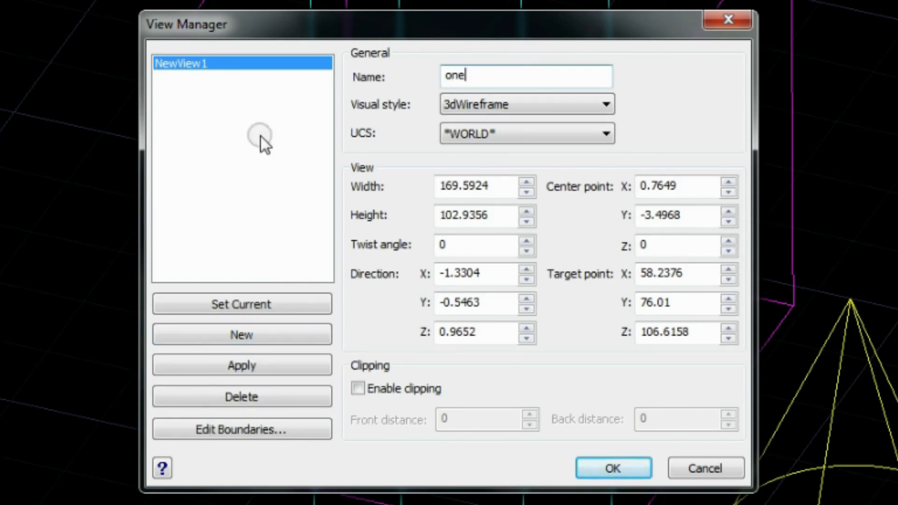
{"action": "left_click", "coordinate": [606, 104]}
{"action": "left_click", "coordinate": [460, 301]}
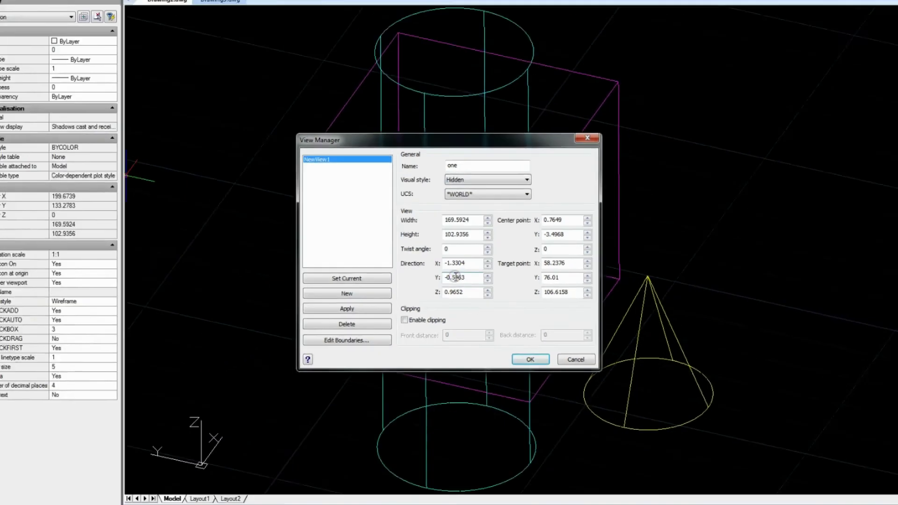
{"action": "left_click", "coordinate": [634, 468]}
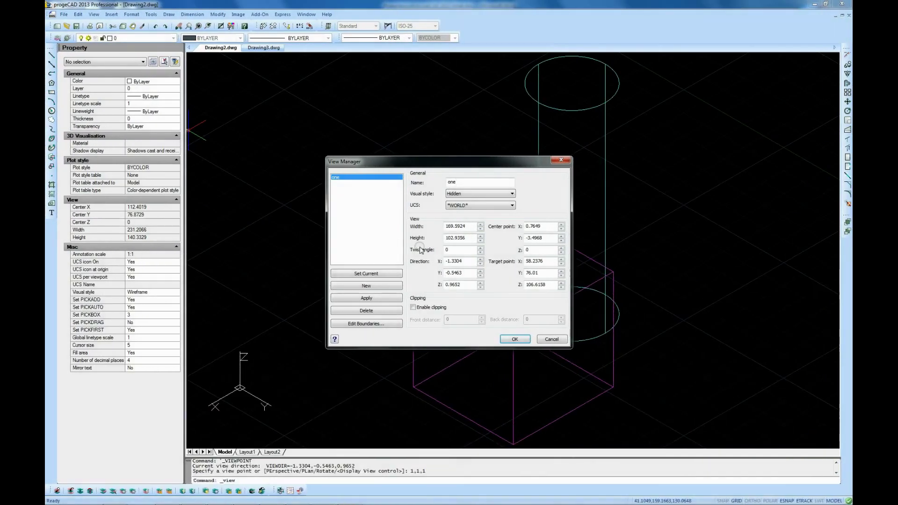
{"action": "left_click", "coordinate": [379, 274]}
{"action": "left_click", "coordinate": [515, 339]}
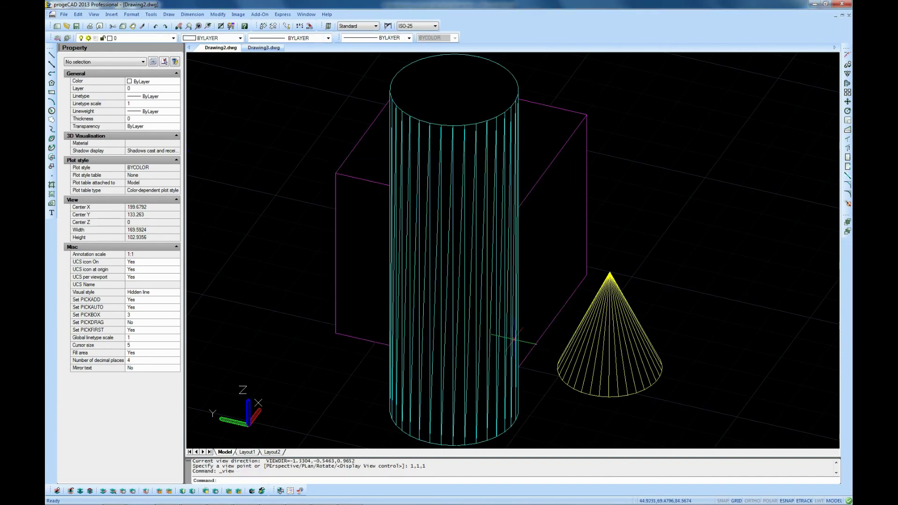